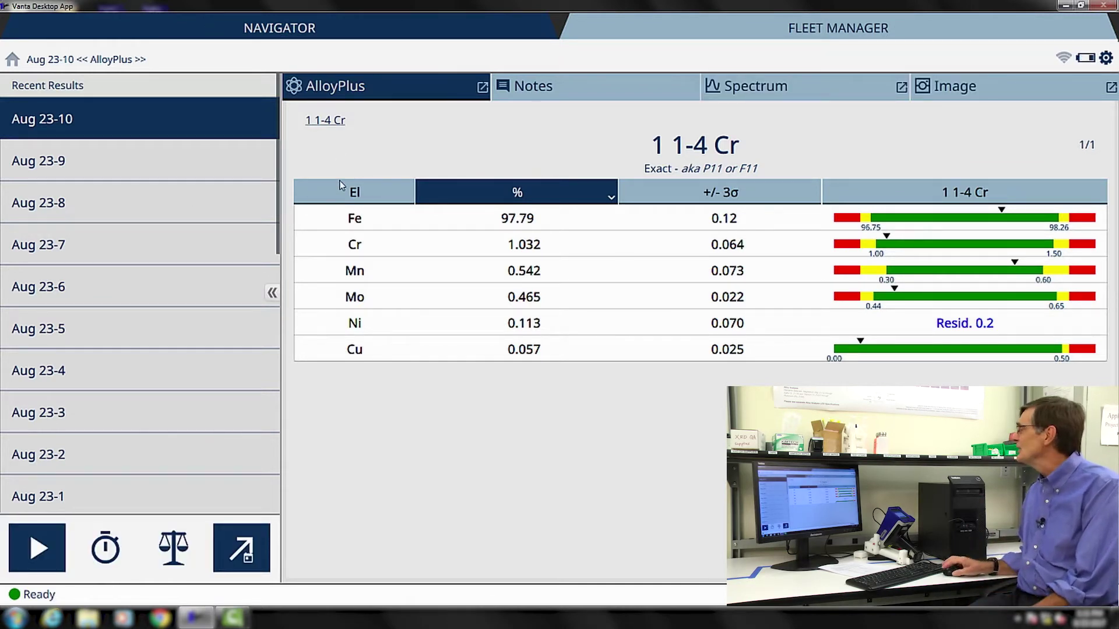
# Switch to Fleet Profiles and select the Sample fleet profile.
pyautogui.click(711, 28)
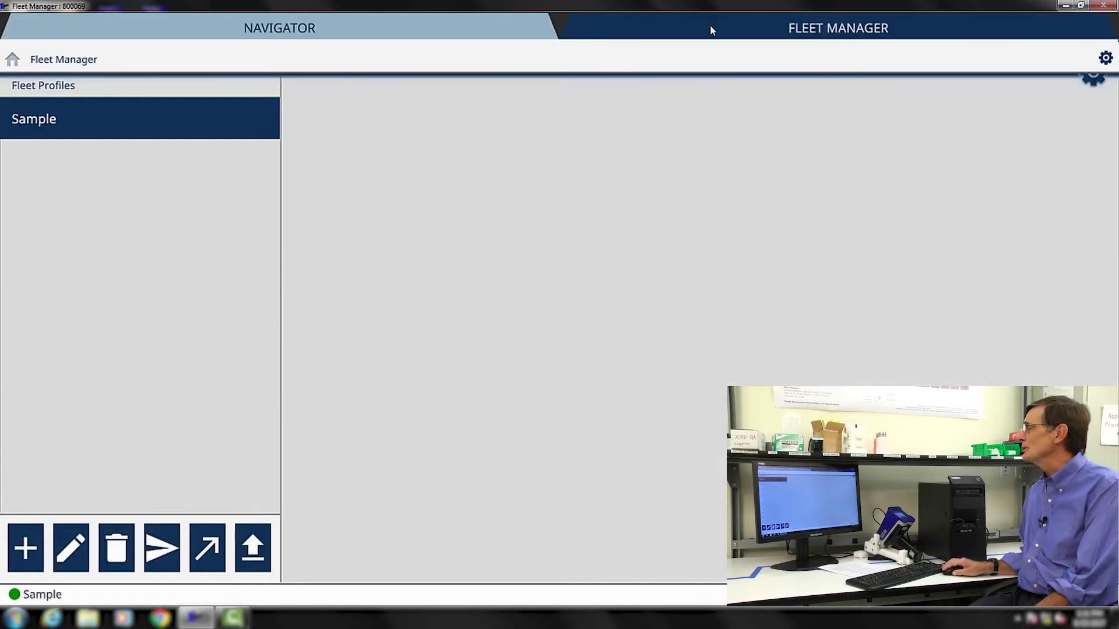
pyautogui.click(58, 145)
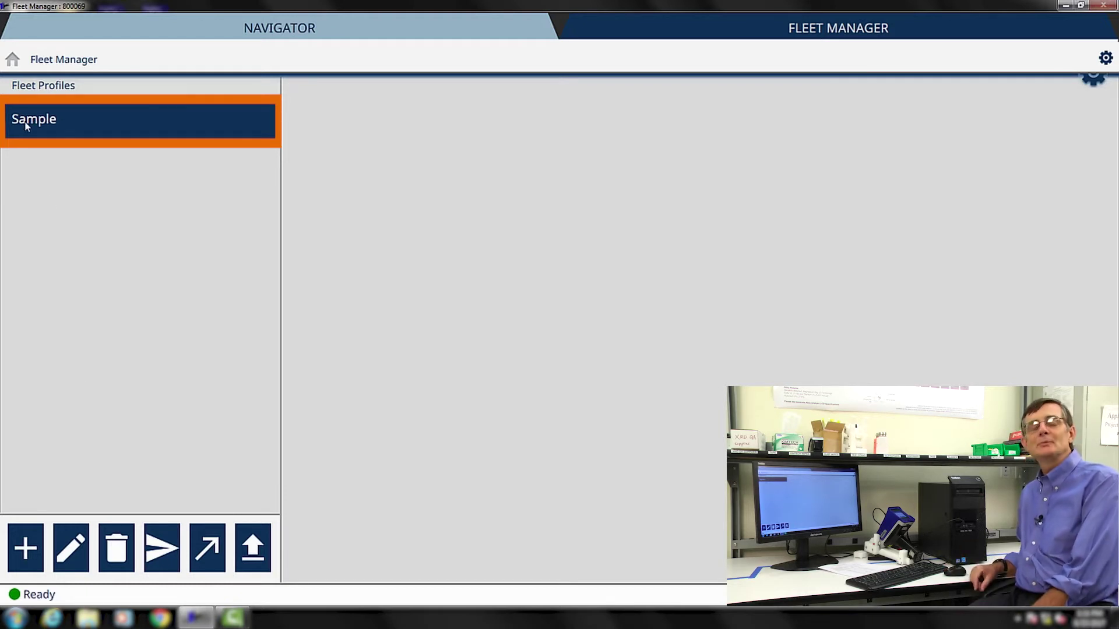
pyautogui.click(256, 553)
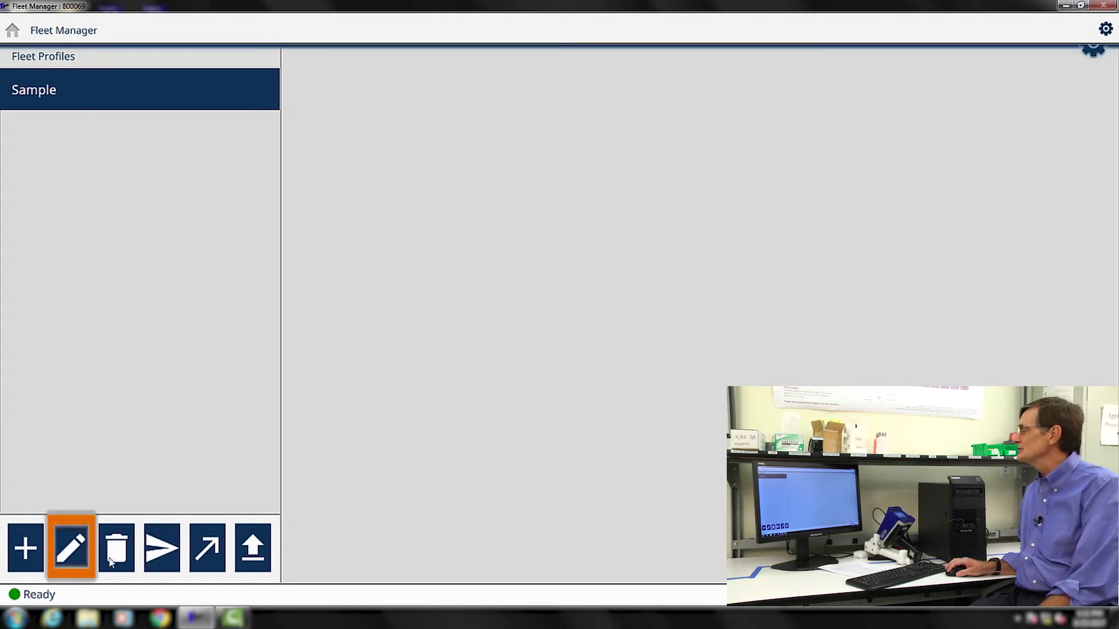
# Edit the Sample profile and open its alloyPlus export template from the Templates list.
pyautogui.click(71, 551)
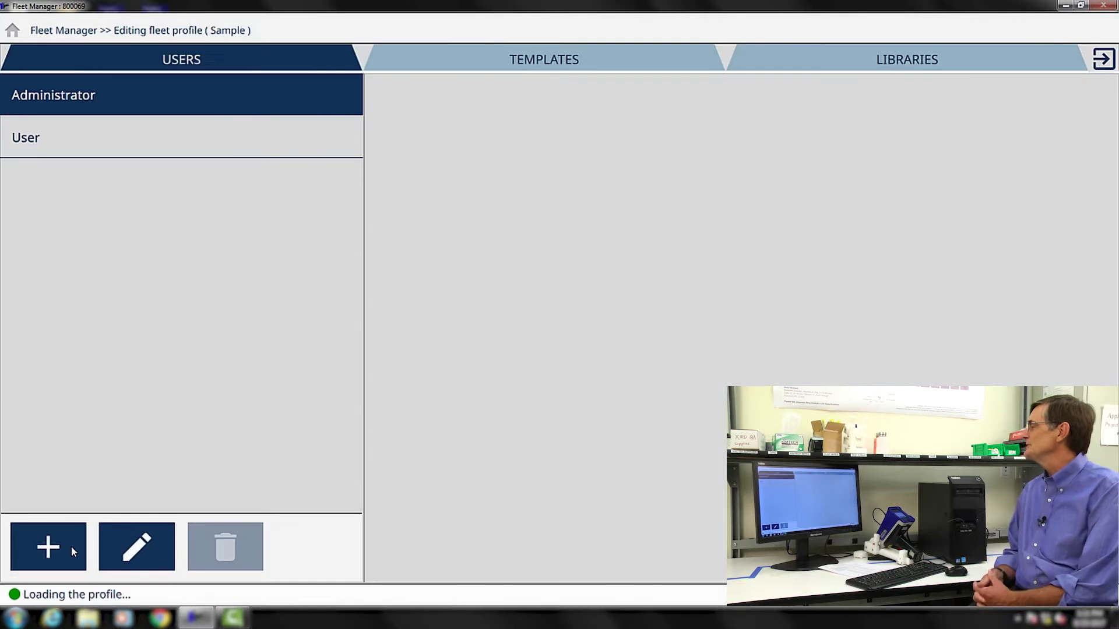
pyautogui.click(473, 65)
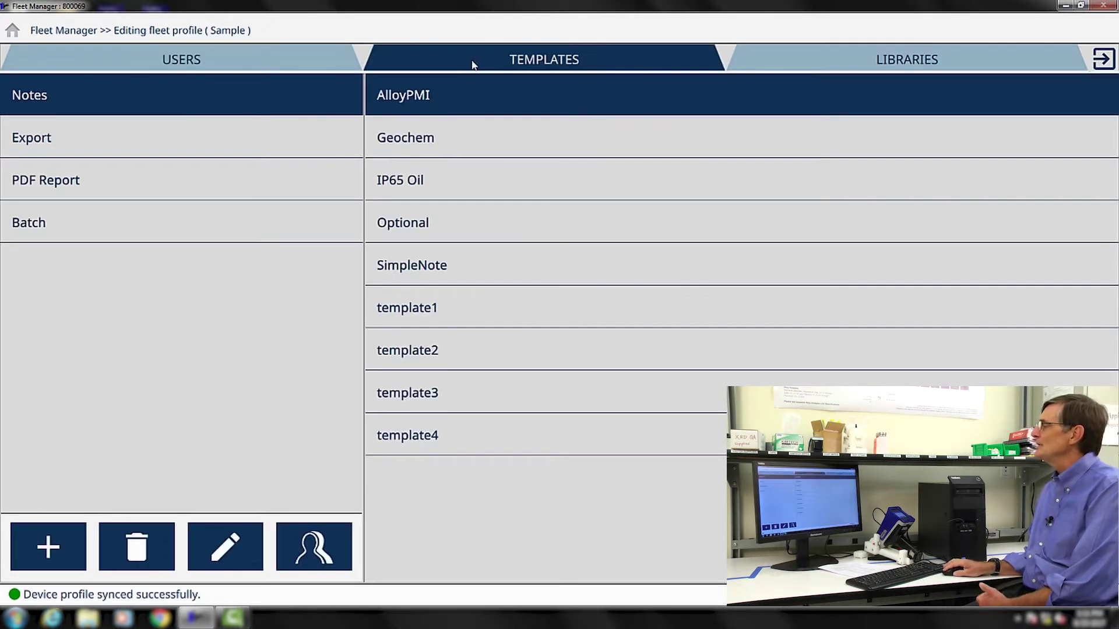
pyautogui.click(30, 144)
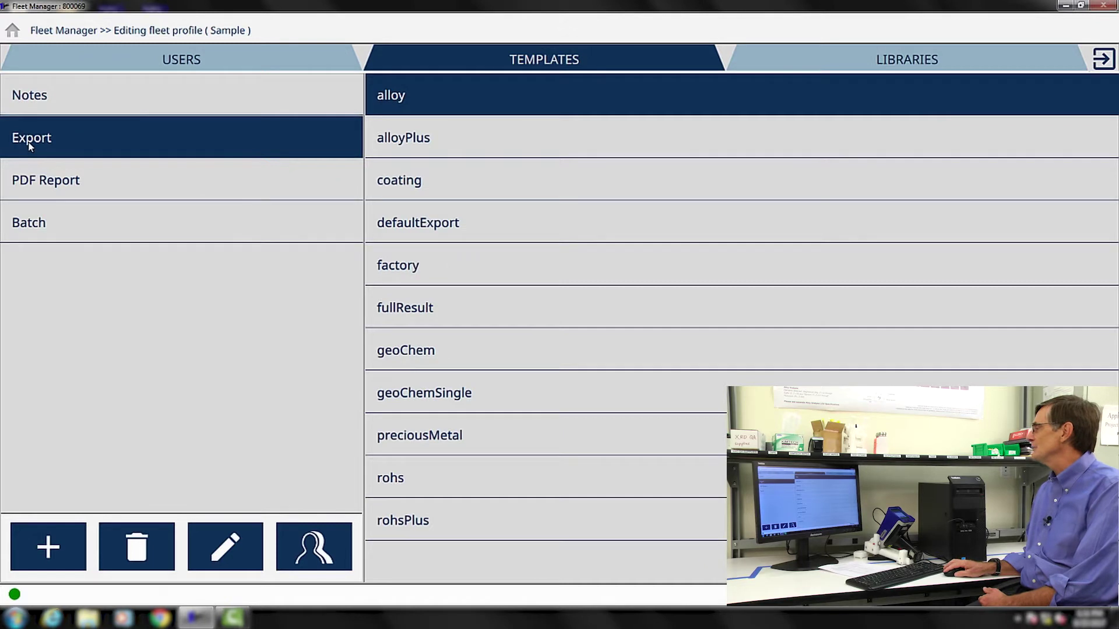
pyautogui.click(416, 140)
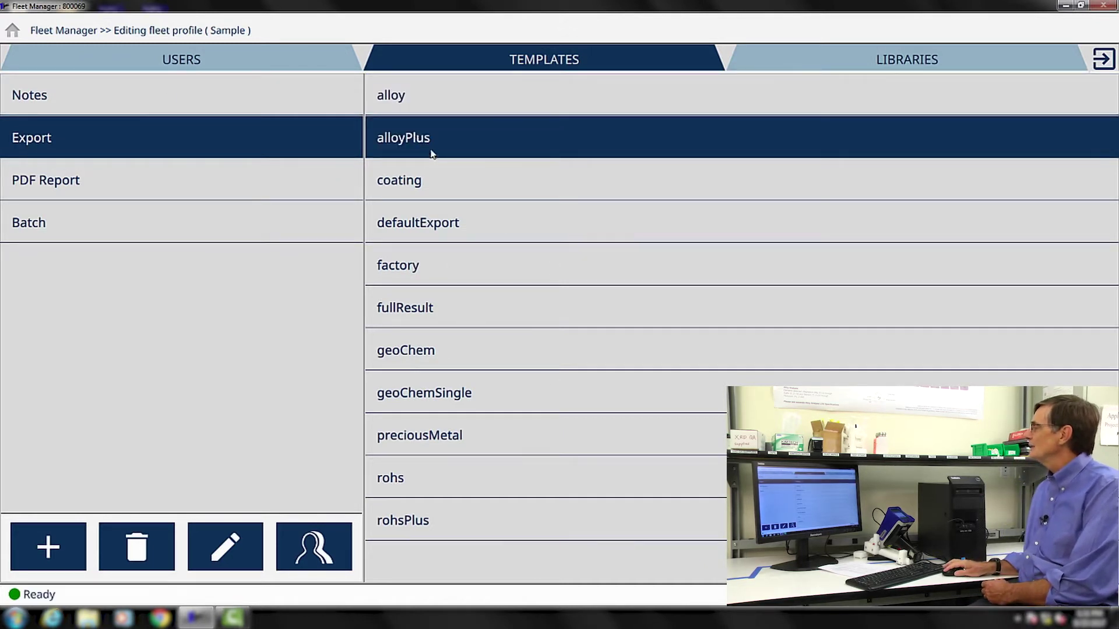
pyautogui.click(222, 551)
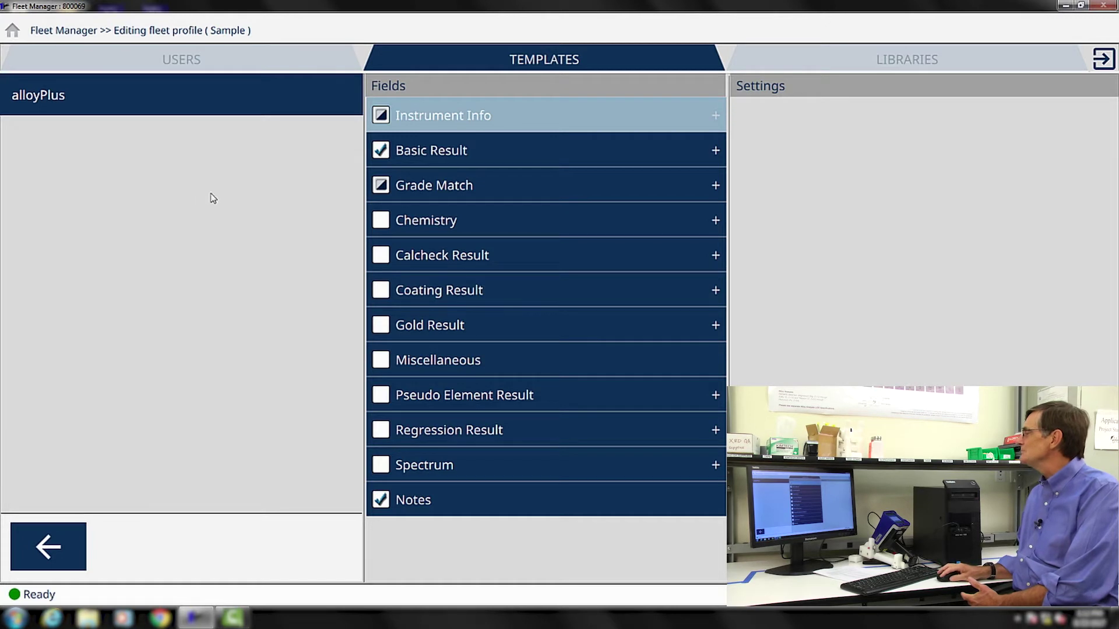
# Clear Basic Result, then check Reading #, Date and Time, Empty Column, Test Label, Elevation and Latitude.
pyautogui.click(715, 150)
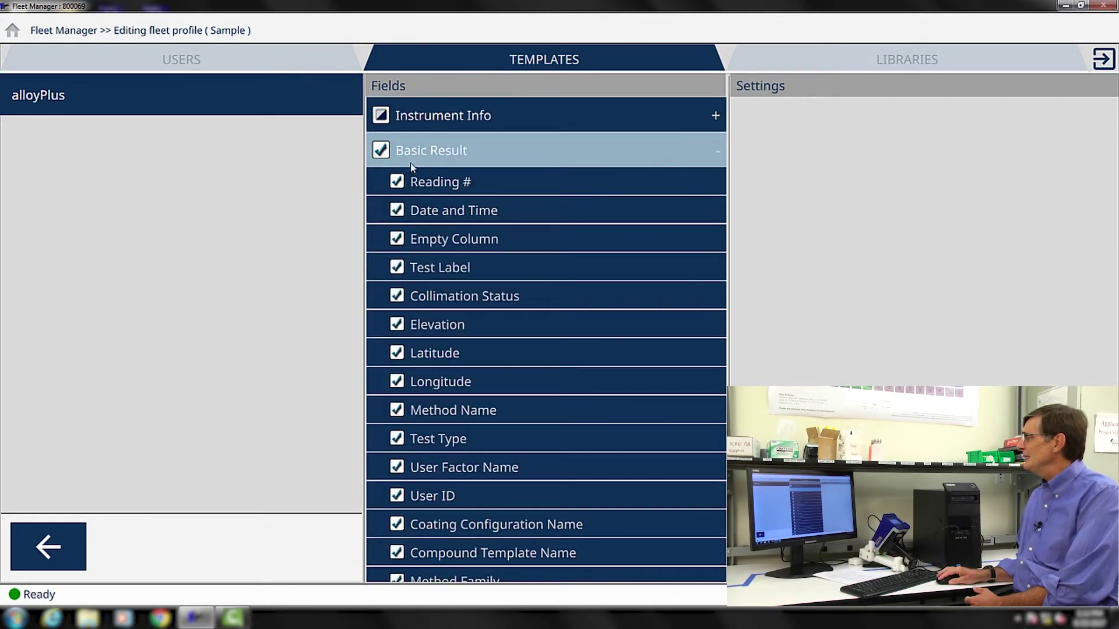
pyautogui.click(381, 152)
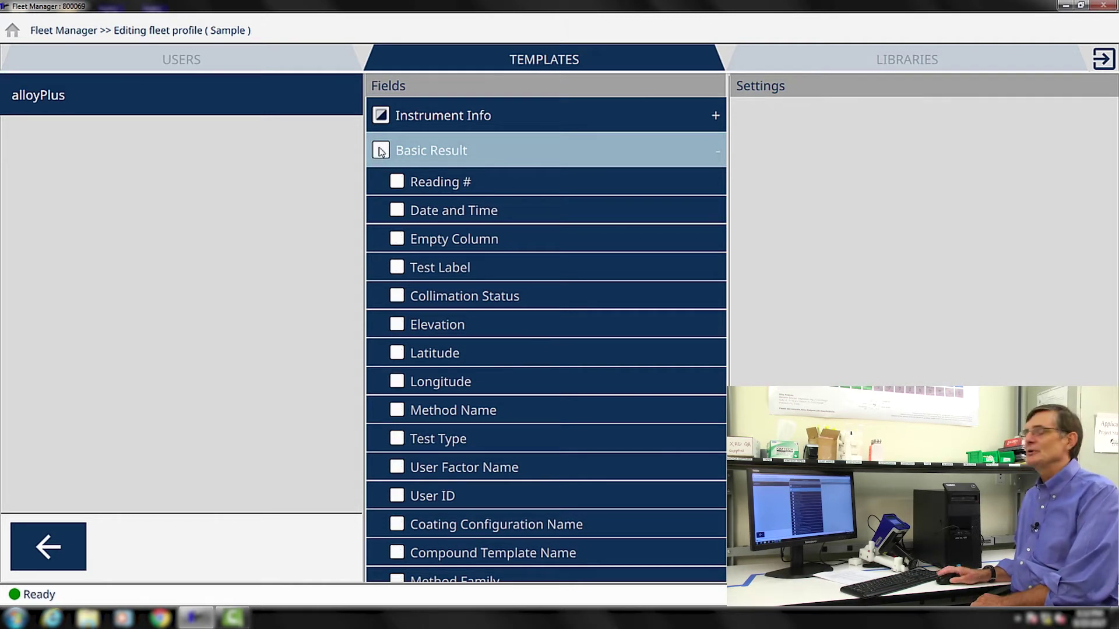
pyautogui.click(396, 183)
pyautogui.click(397, 212)
pyautogui.click(397, 239)
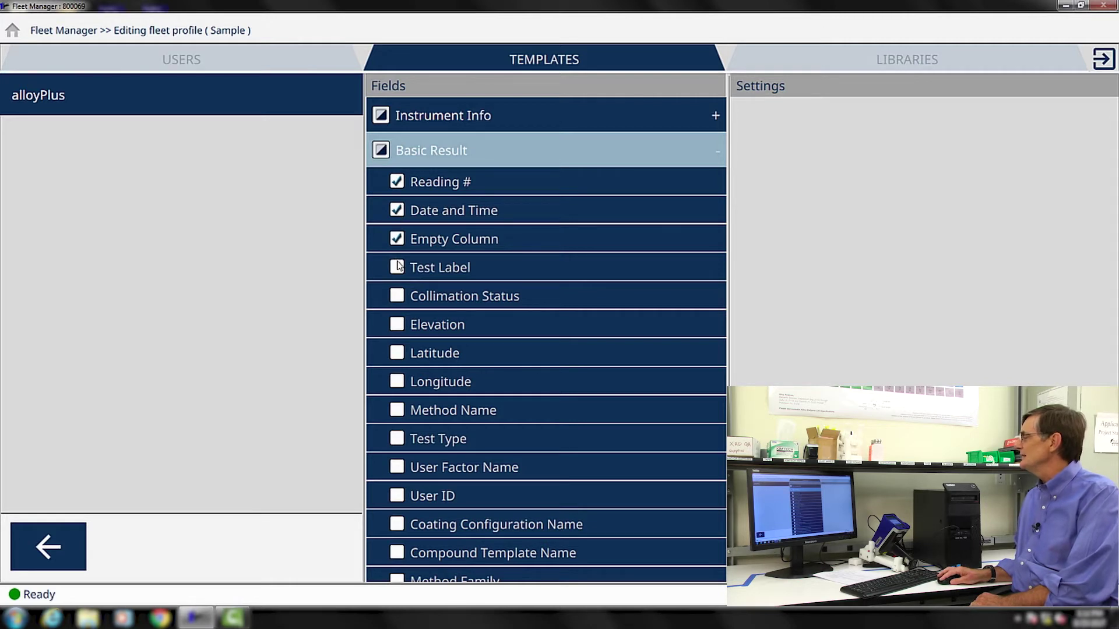
pyautogui.click(397, 268)
pyautogui.click(397, 324)
pyautogui.click(397, 353)
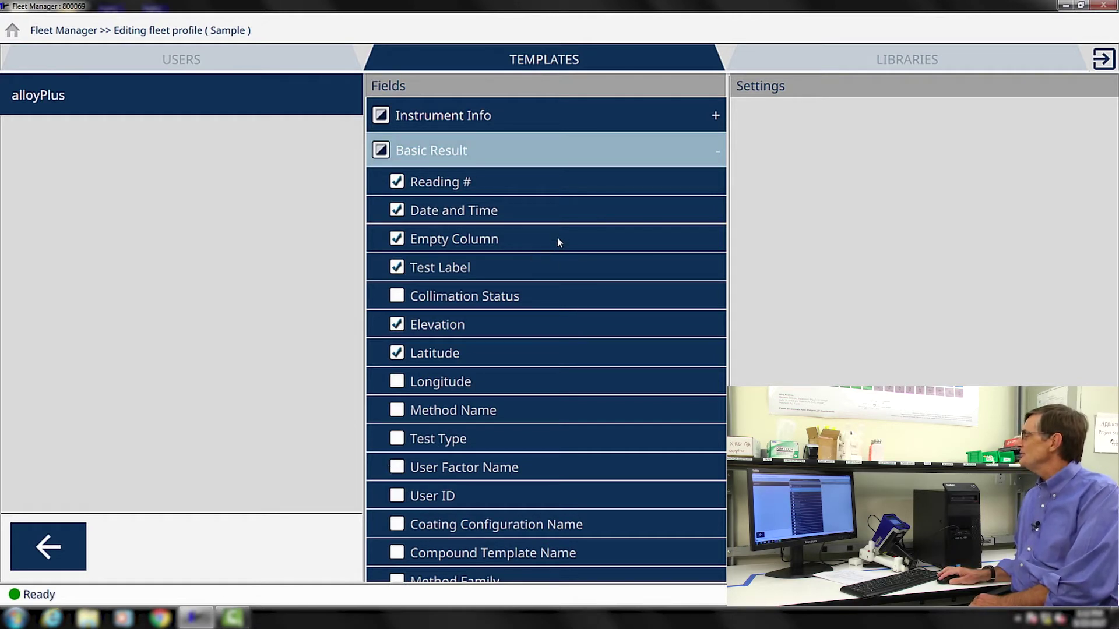
# Move Empty Column below Elevation and Latitude up under Date and Time.
pyautogui.moveTo(557, 236); pyautogui.dragTo(560, 342)
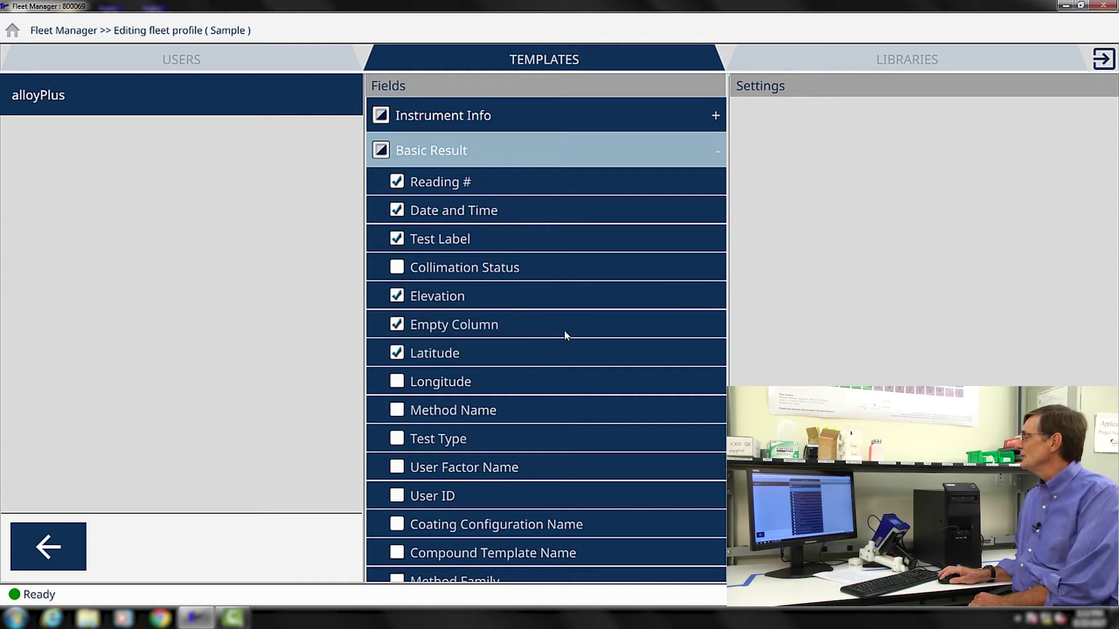
pyautogui.scroll(-1, 559, 268)
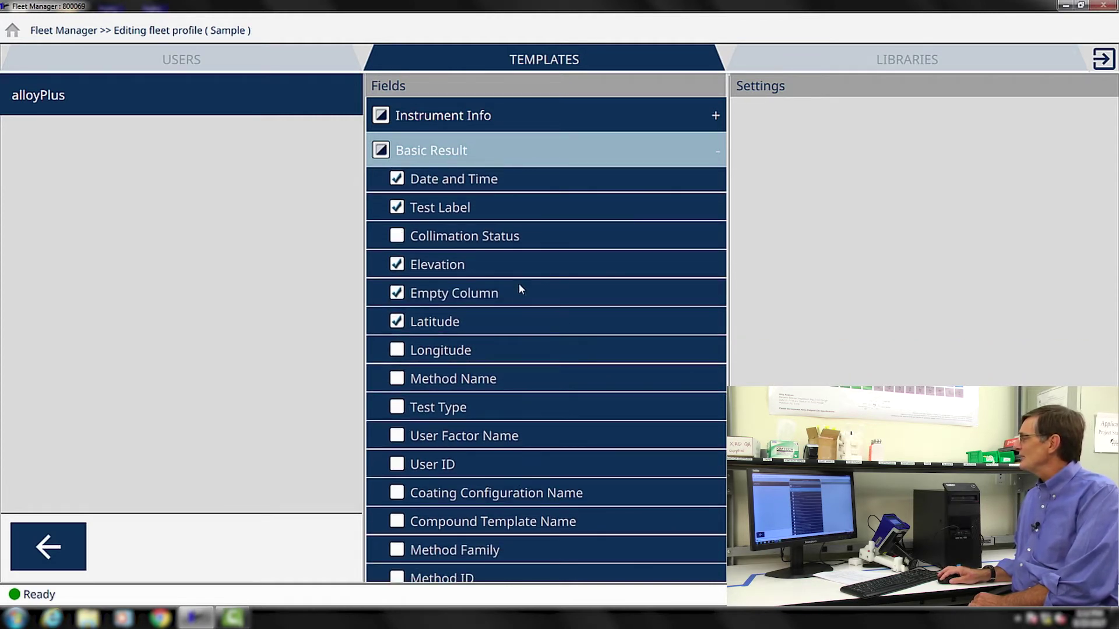
pyautogui.scroll(-2, 528, 222)
pyautogui.scroll(3, 529, 214)
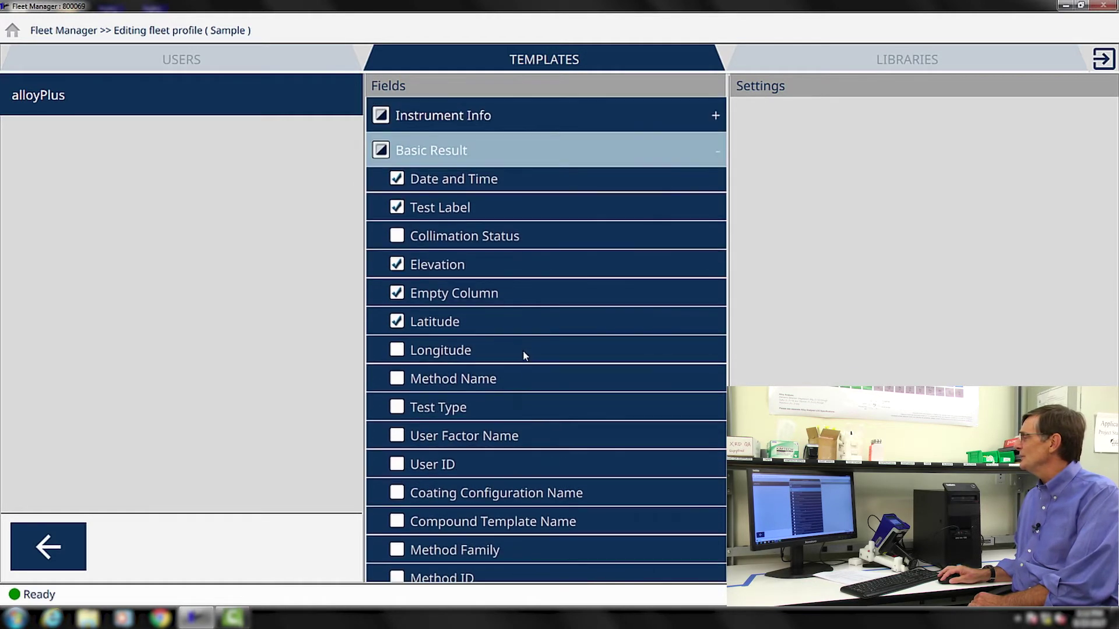
pyautogui.moveTo(518, 325); pyautogui.dragTo(539, 211)
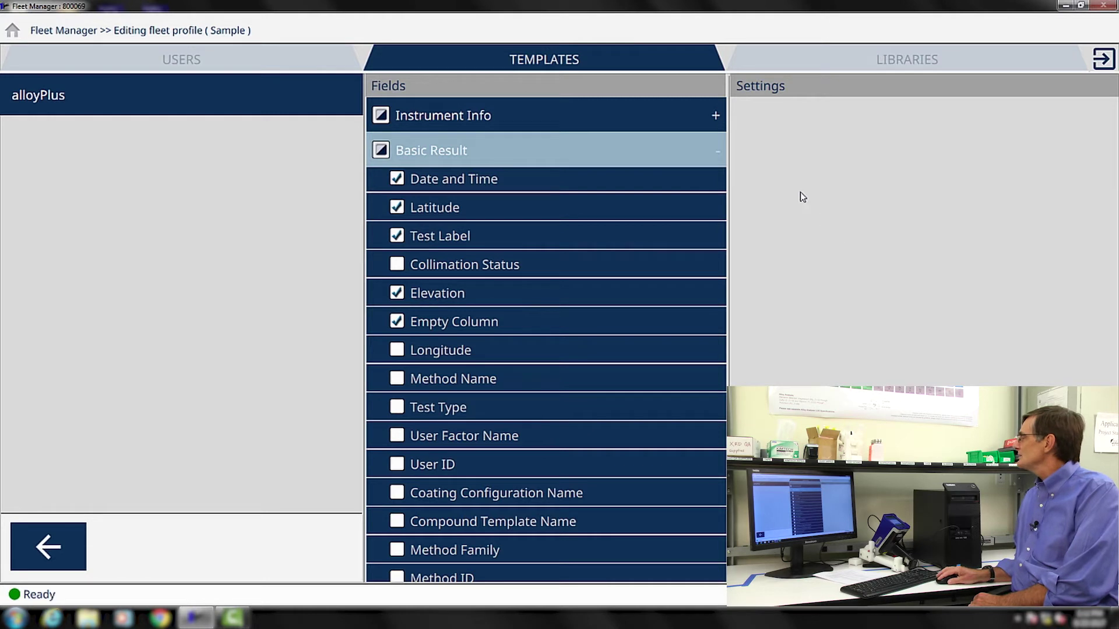
# Include Grade Match and Chemistry in alloyPlus, with chemistry decimal places raised to 5.
pyautogui.click(717, 150)
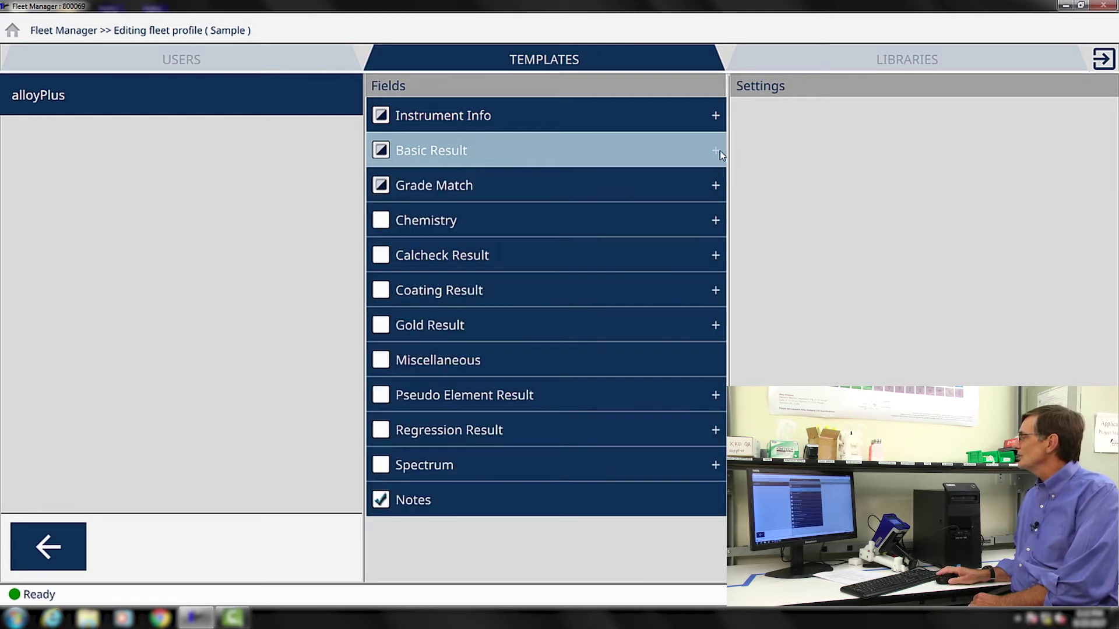
pyautogui.click(442, 191)
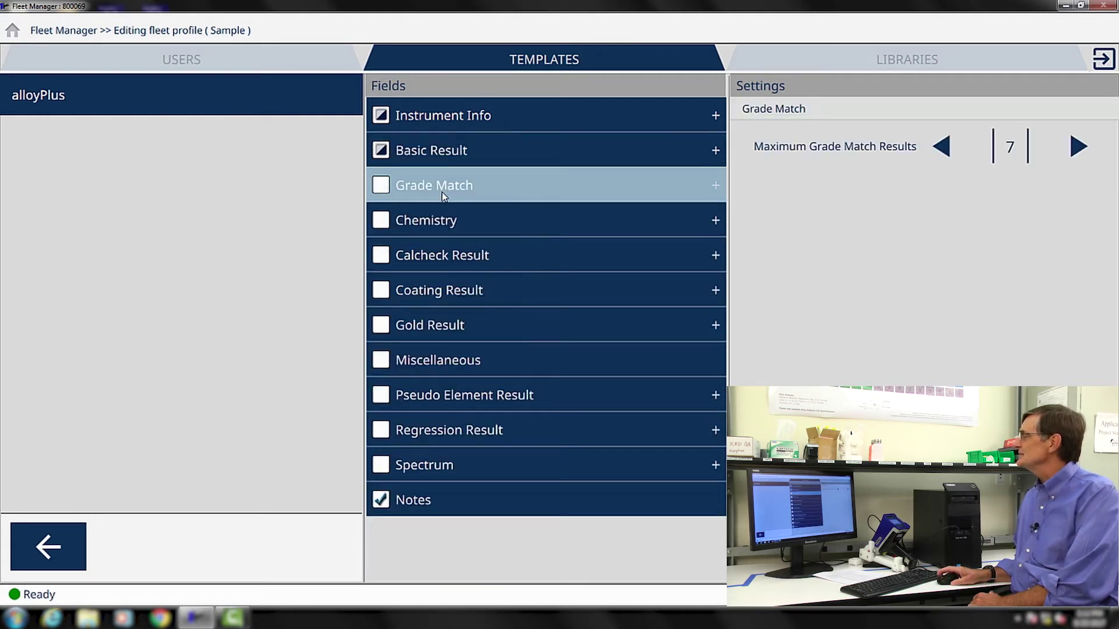
pyautogui.click(382, 186)
pyautogui.click(540, 233)
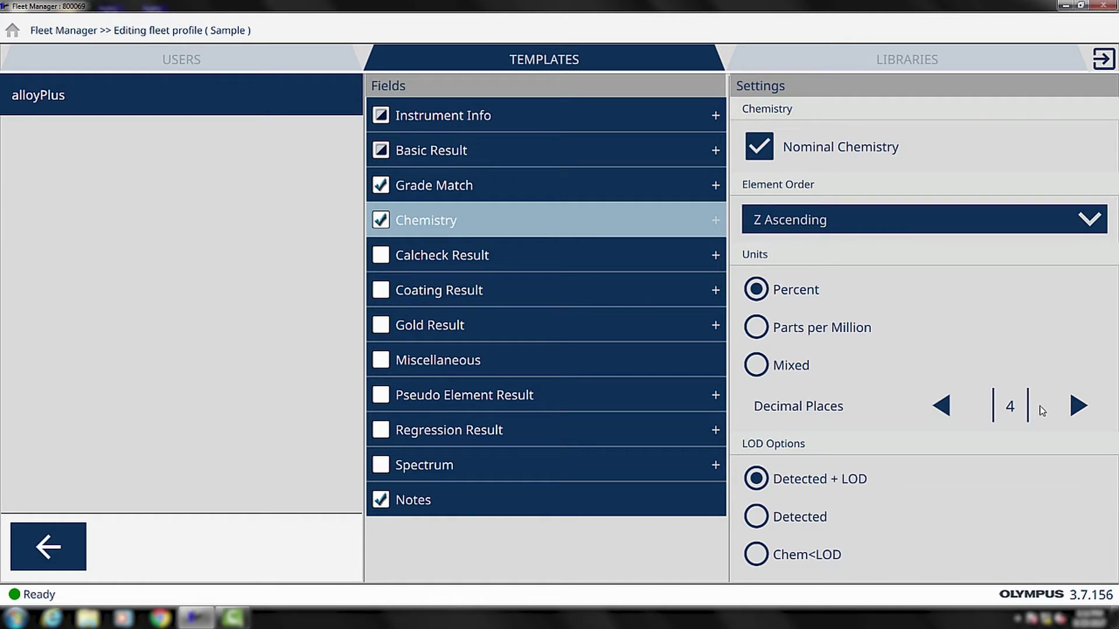
pyautogui.click(1078, 412)
# Leave the alloyPlus field editor and go back to the Export templates list.
pyautogui.click(40, 551)
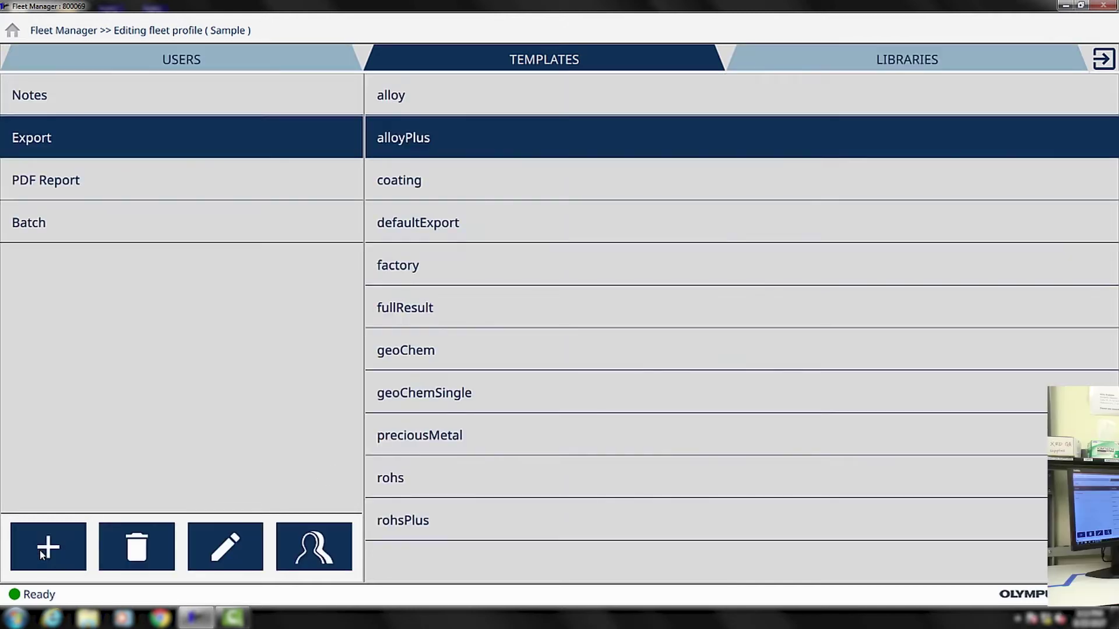
pyautogui.click(295, 542)
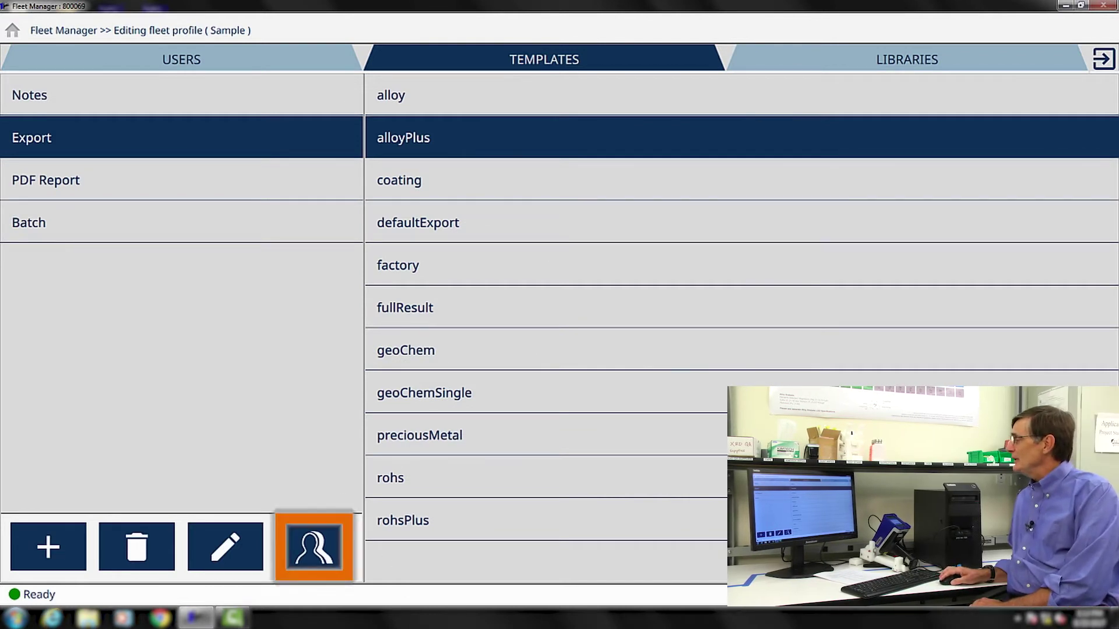
pyautogui.click(303, 551)
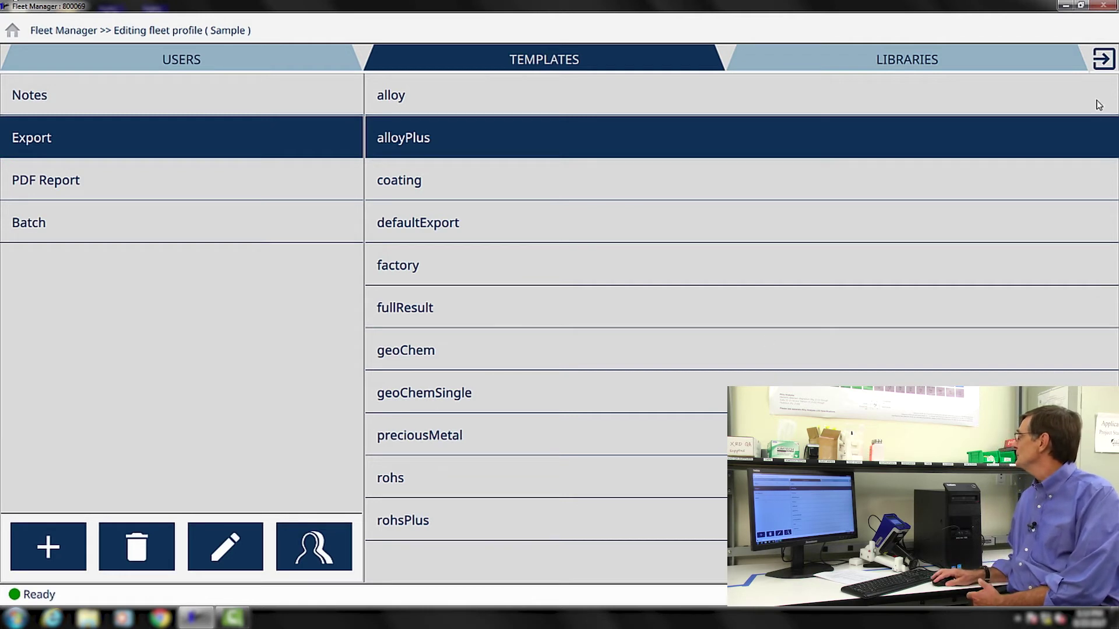
# Exit the profile editor and deploy the Sample profile to the Vanta, confirming the overwrite.
pyautogui.click(1104, 58)
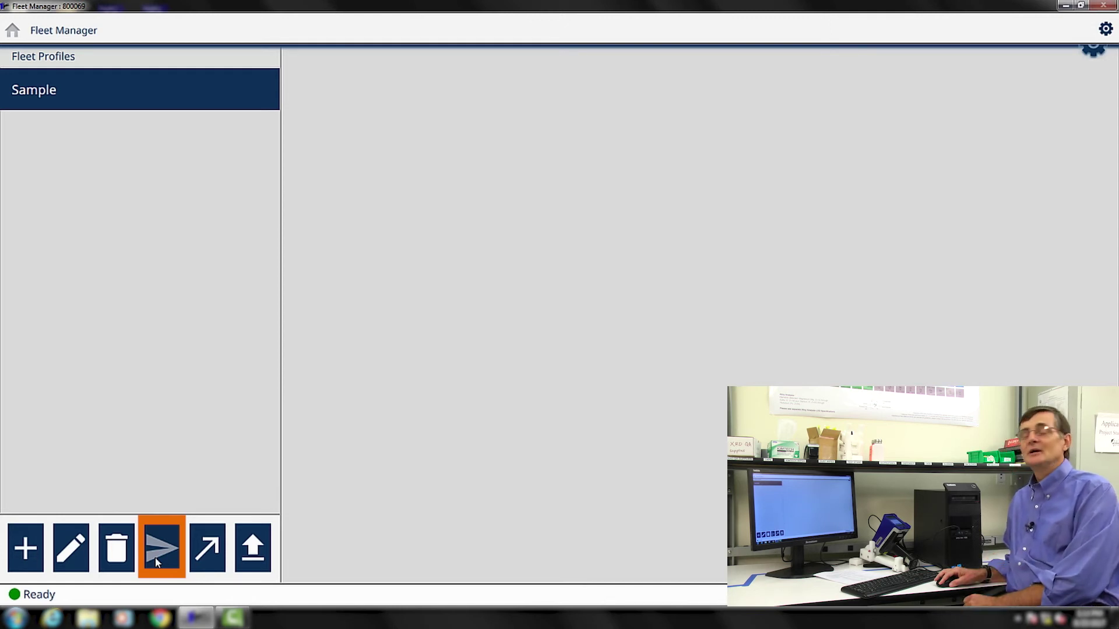
pyautogui.click(156, 561)
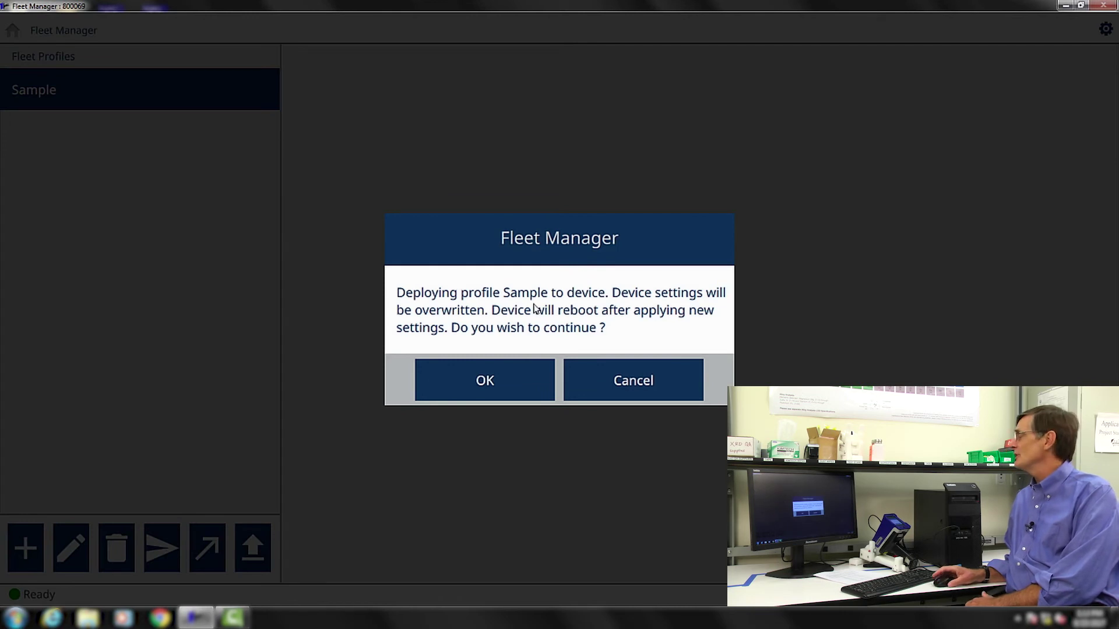
pyautogui.click(495, 381)
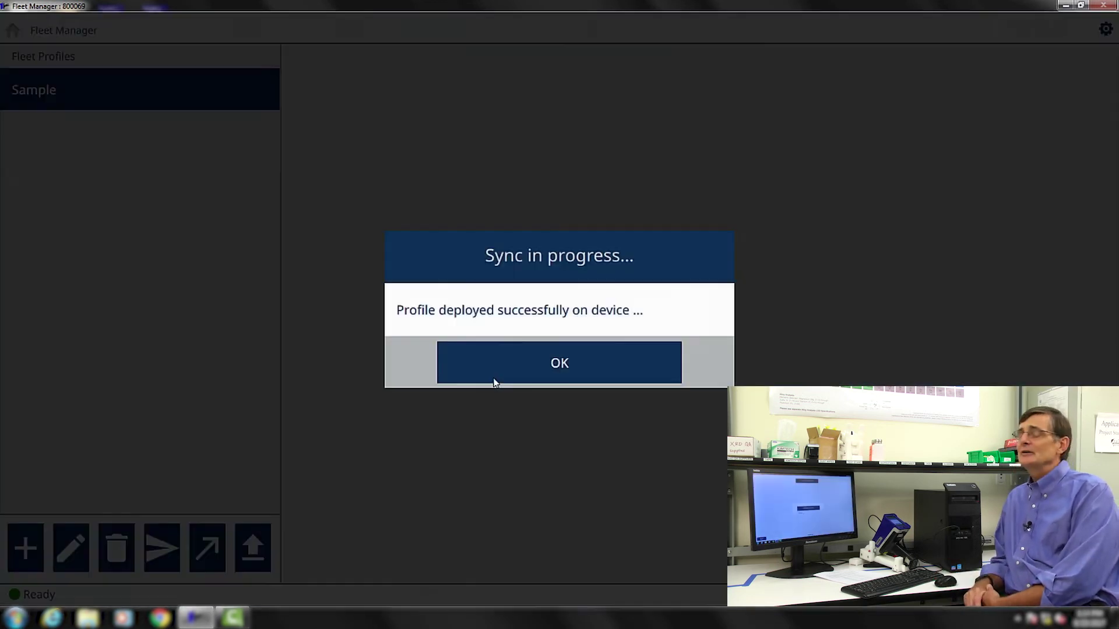
# Acknowledge the successful sync message.
pyautogui.click(496, 382)
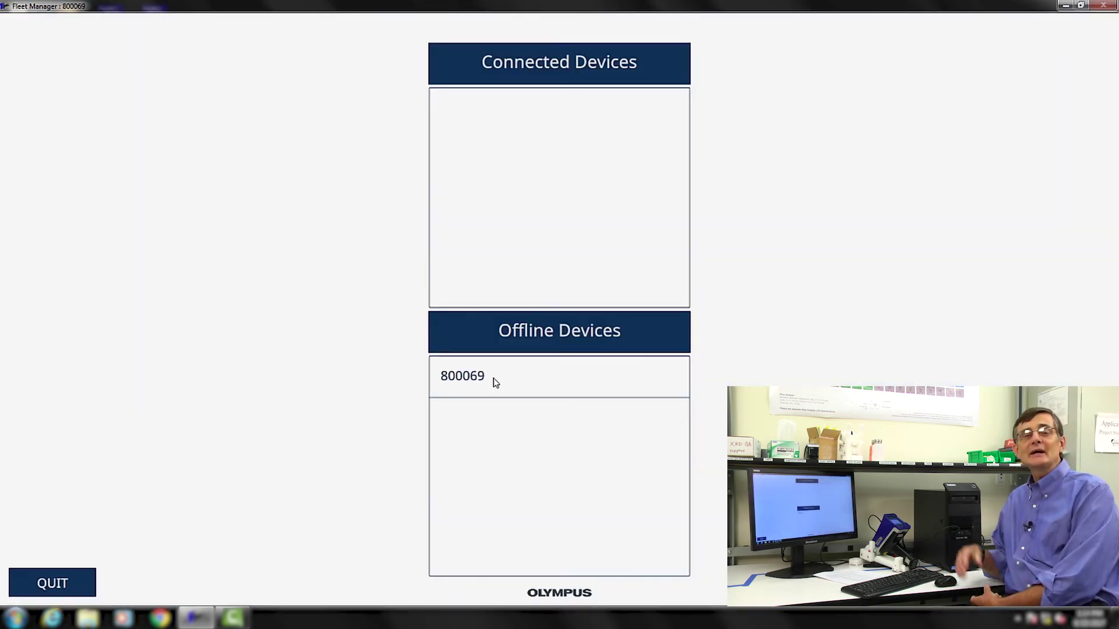